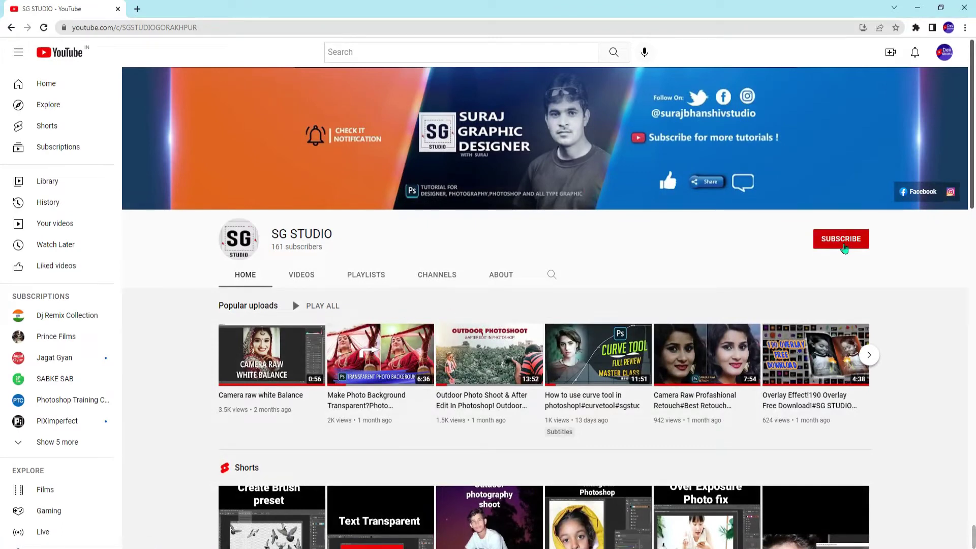
# - Subscribe to SG STUDIO with all notifications on, then close the browser
pyautogui.click(844, 248)
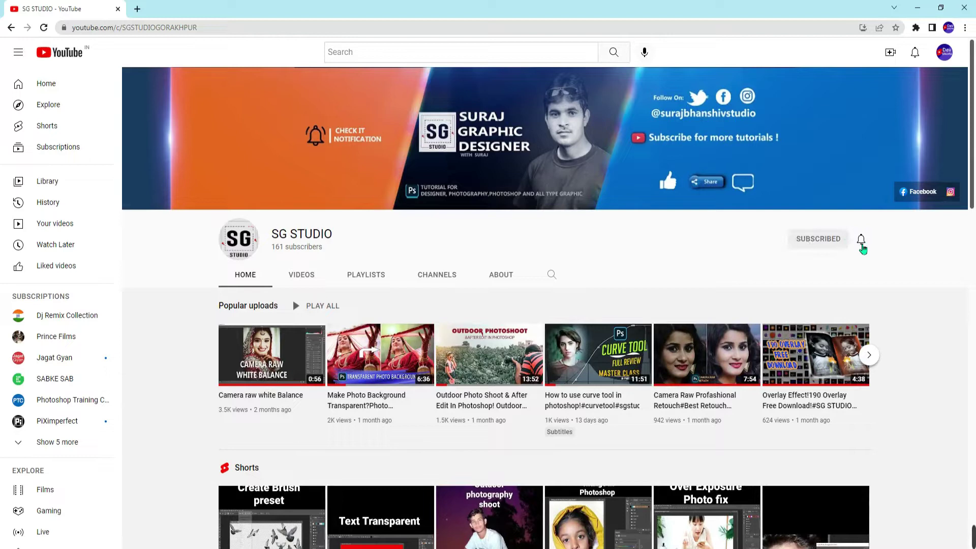
pyautogui.click(862, 243)
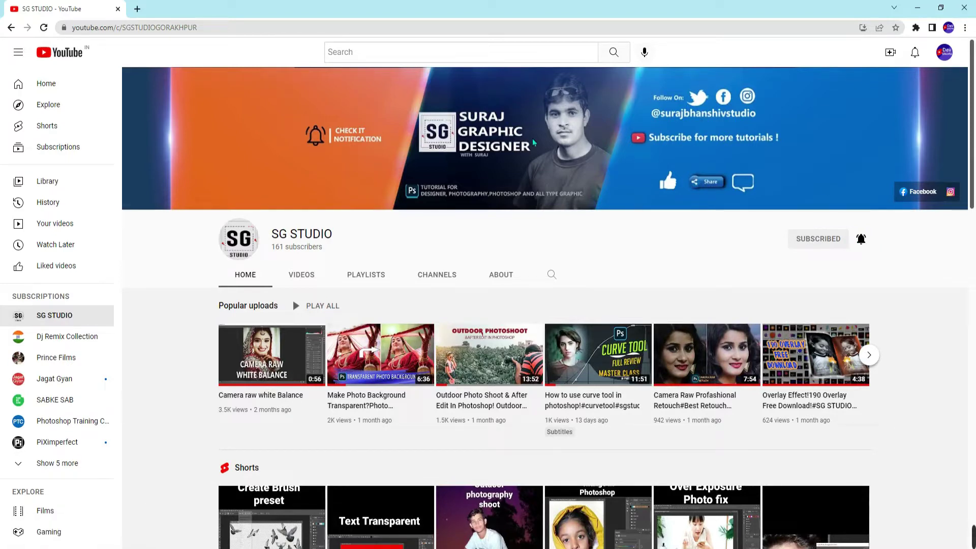
pyautogui.click(963, 6)
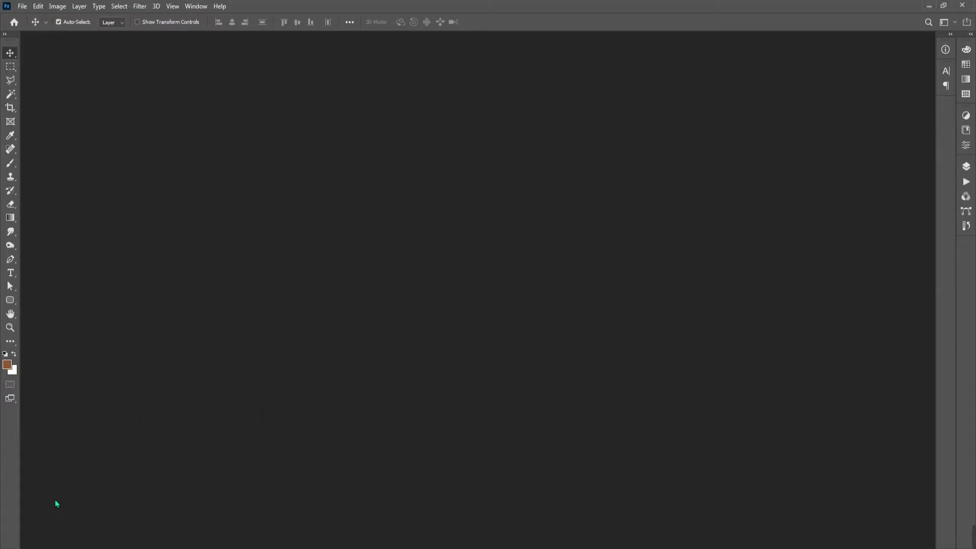
# - Drag portrait 01 from the project folder into Photoshop
pyautogui.hotkey('alt', 'Tab')
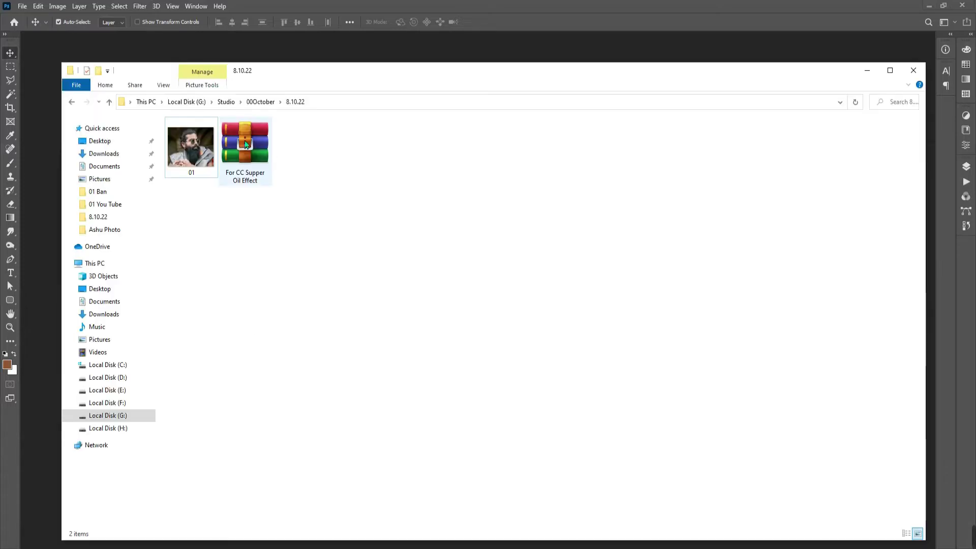
pyautogui.moveTo(195, 151)
pyautogui.mouseDown()
pyautogui.moveTo(325, 48)
pyautogui.moveTo(463, 57)
pyautogui.mouseUp()
pyautogui.hotkey('alt', 'Tab')
# - Extract the For CC Supper Oil Effect RAR here and select the extracted ACTIONS file
pyautogui.click(268, 155)
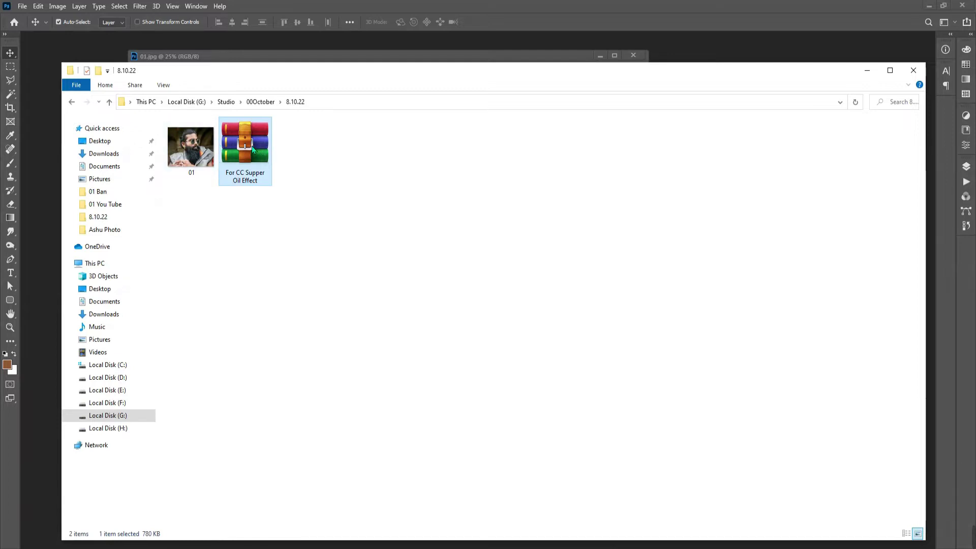
pyautogui.rightClick(250, 148)
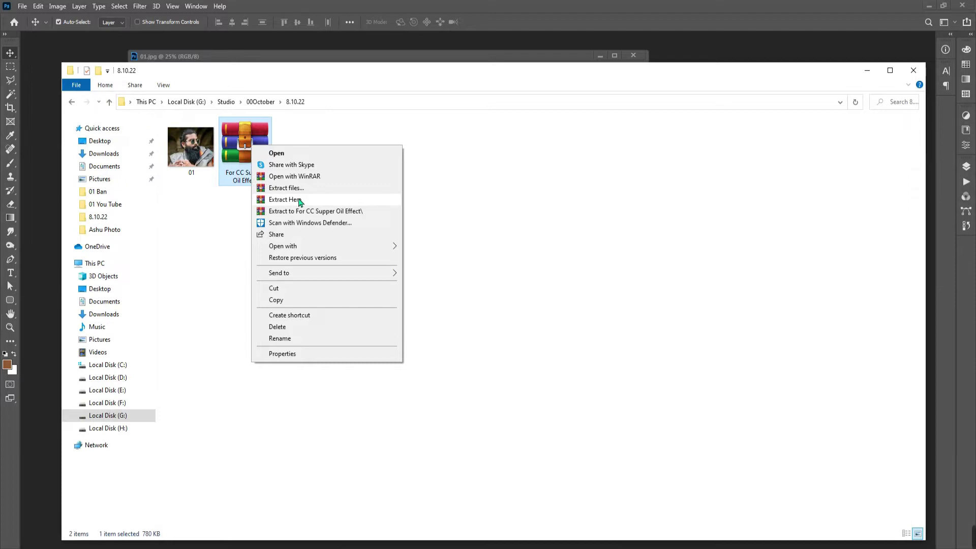
pyautogui.click(300, 201)
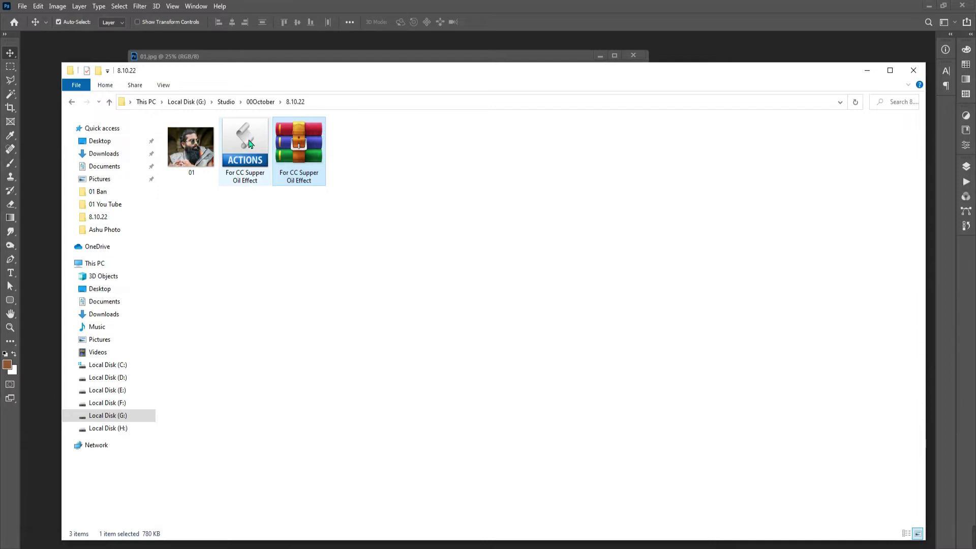
pyautogui.click(259, 153)
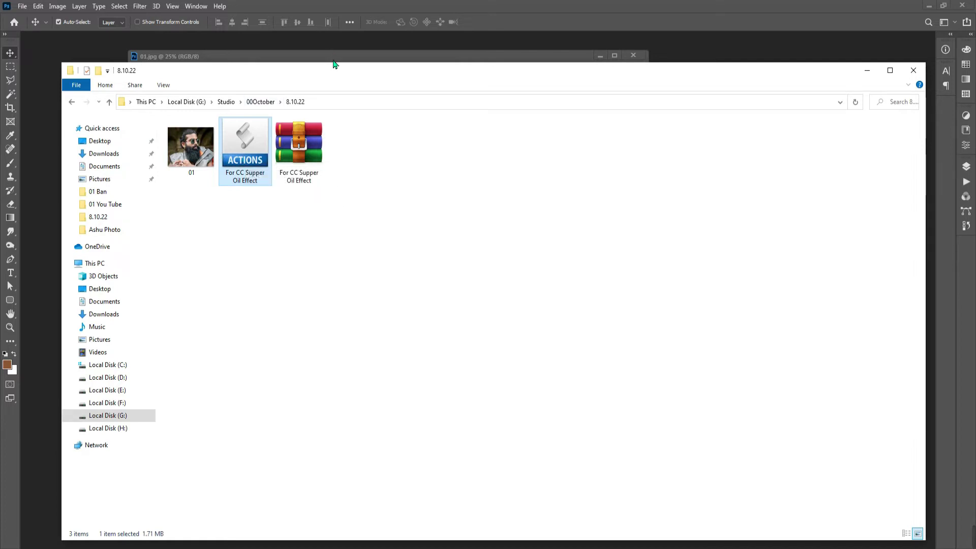
pyautogui.click(330, 55)
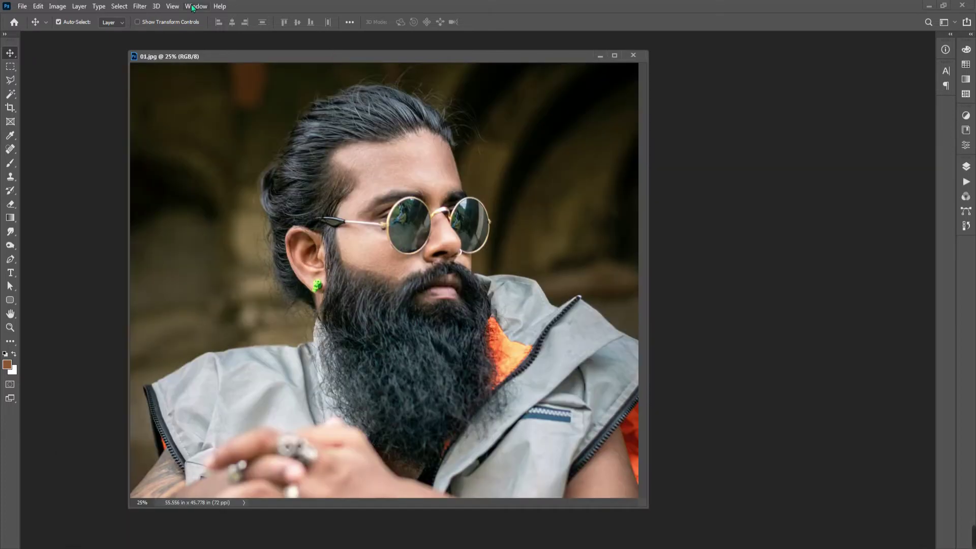
# - Show the Actions panel via the Window menu and choose Load Actions from its flyout
pyautogui.click(192, 6)
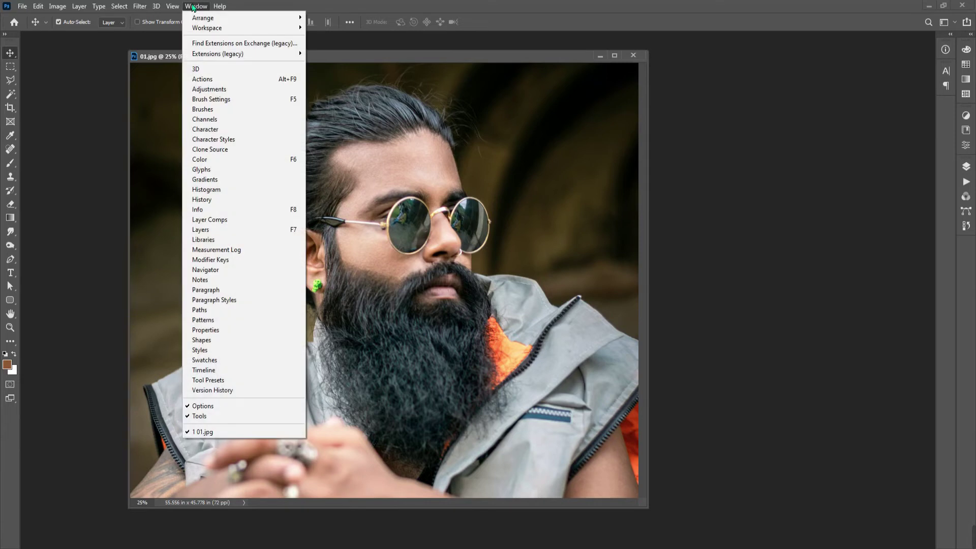
pyautogui.click(220, 80)
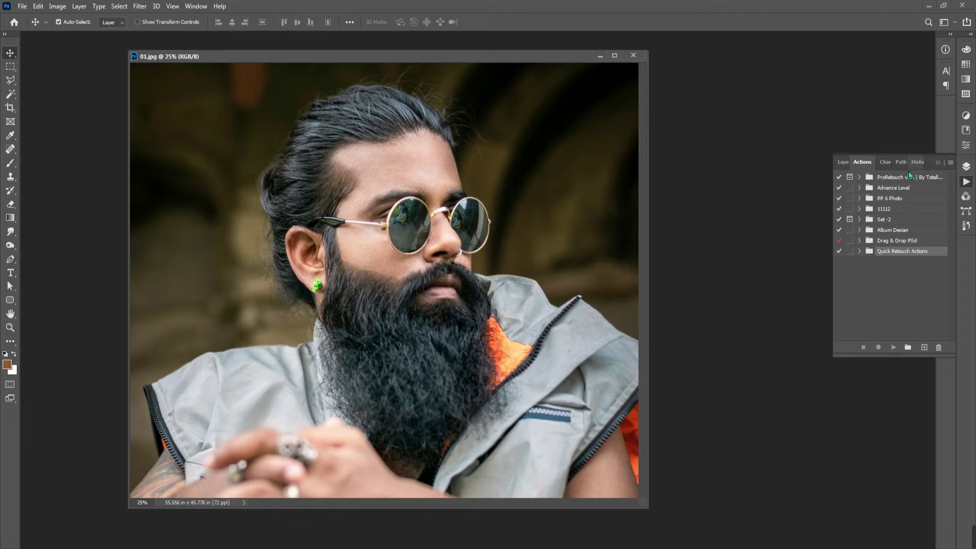
pyautogui.click(951, 163)
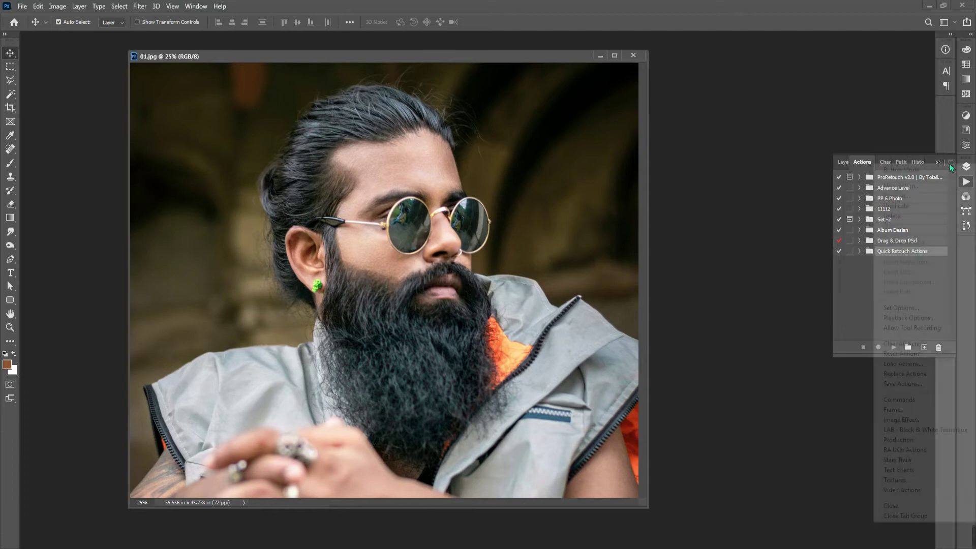
pyautogui.click(903, 364)
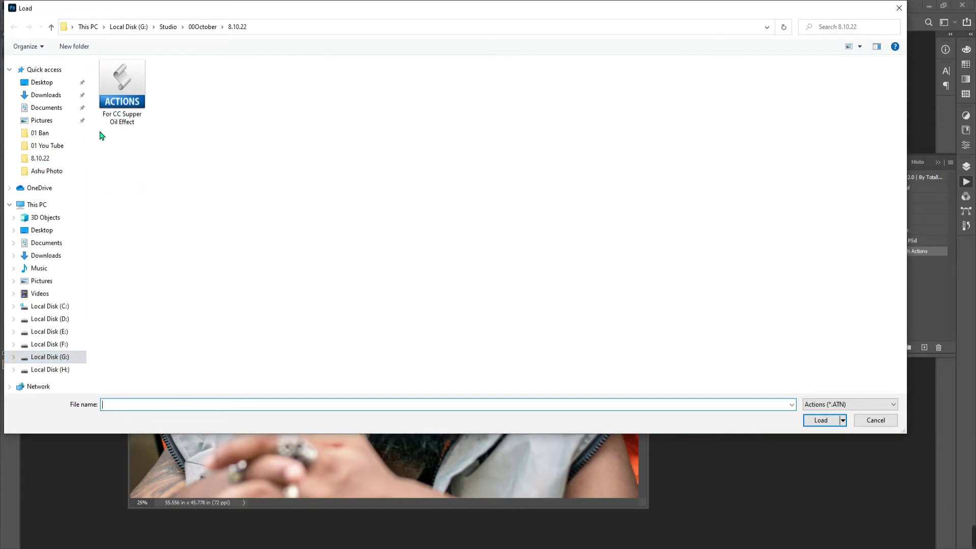
# - Load the For CC Supper Oil Effect ACTIONS file from the 8.10.22 folder
pyautogui.click(122, 94)
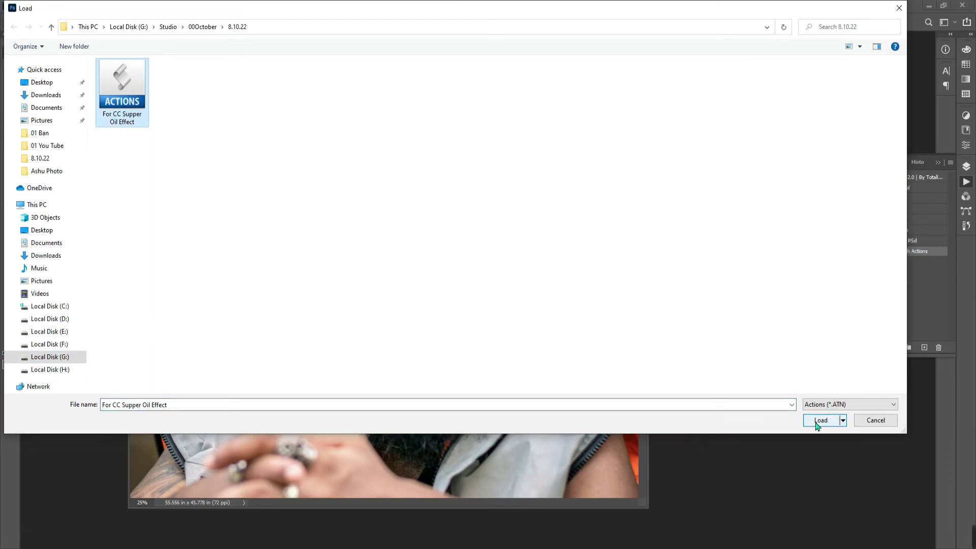
pyautogui.click(817, 422)
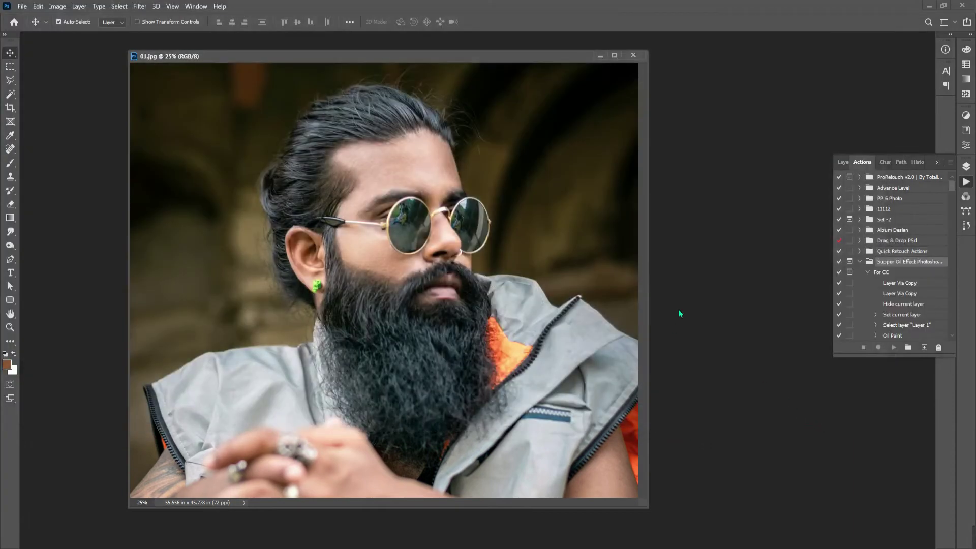
# - Play the For CC action on the portrait and move its eye-detail message off the sunglasses
pyautogui.click(891, 275)
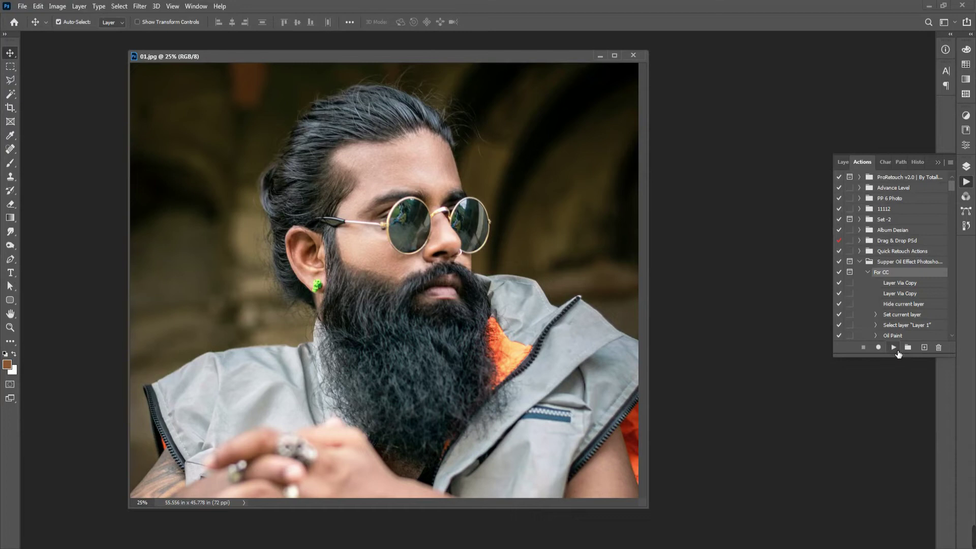
pyautogui.click(898, 352)
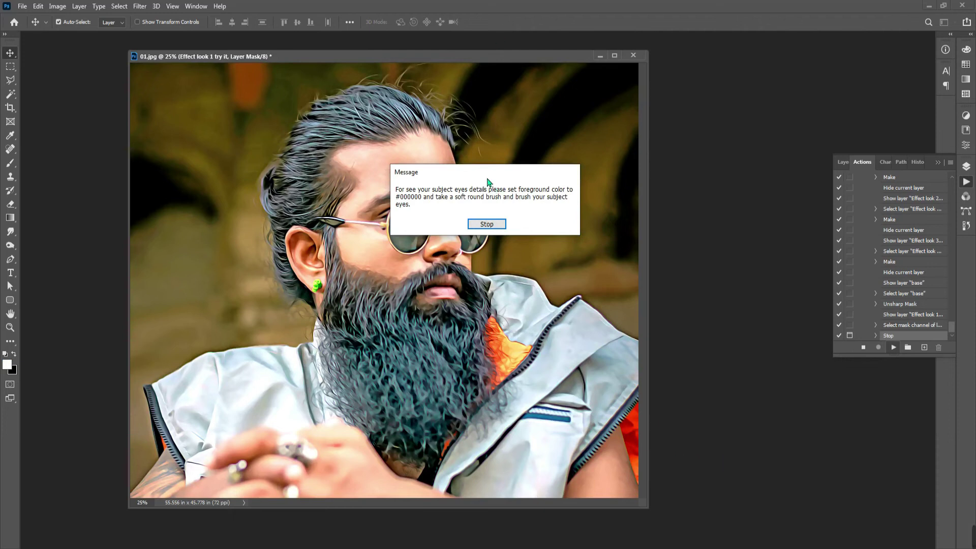
pyautogui.moveTo(487, 179); pyautogui.dragTo(621, 195)
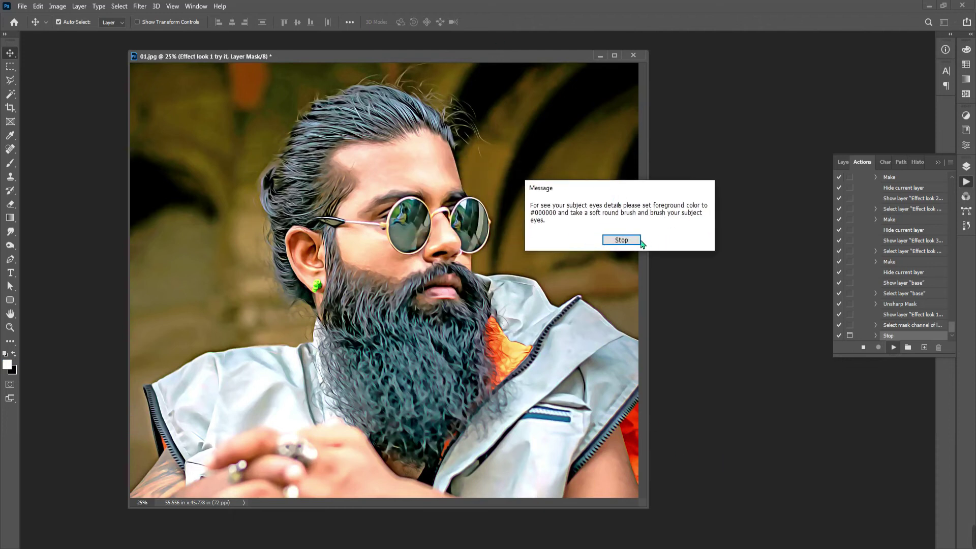
# - Stop the action, hide the 'top' layer and zoom in to inspect the painted beard
pyautogui.click(629, 246)
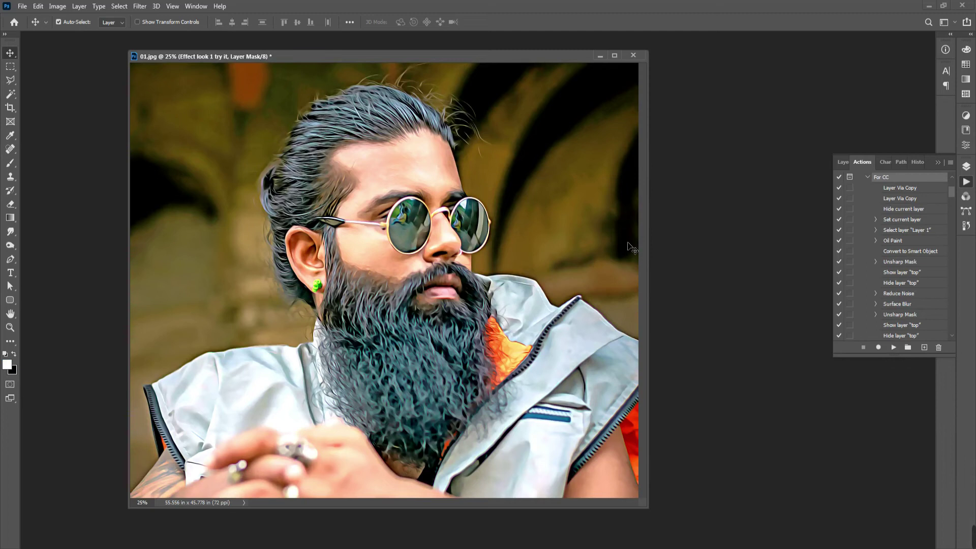
pyautogui.click(843, 163)
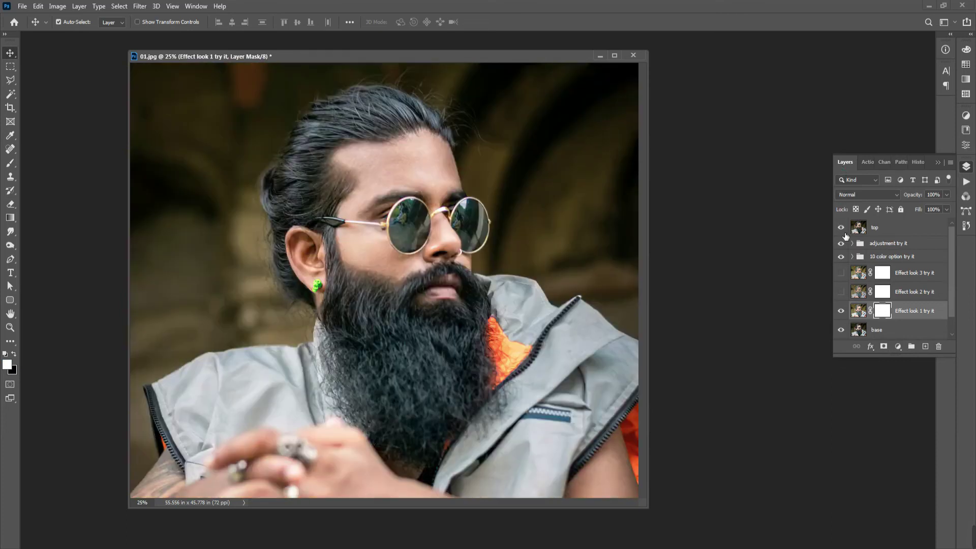
pyautogui.click(844, 233)
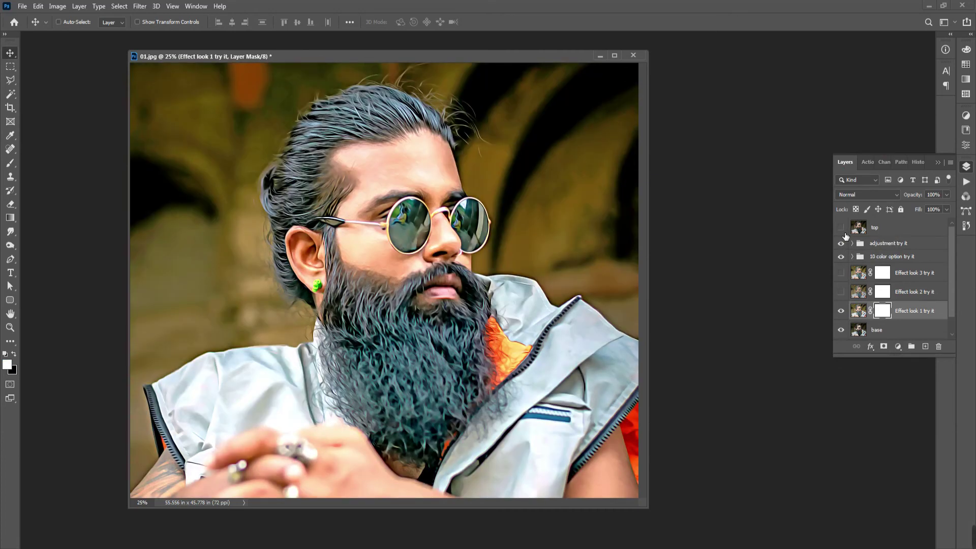
pyautogui.scroll(2, 517, 327)
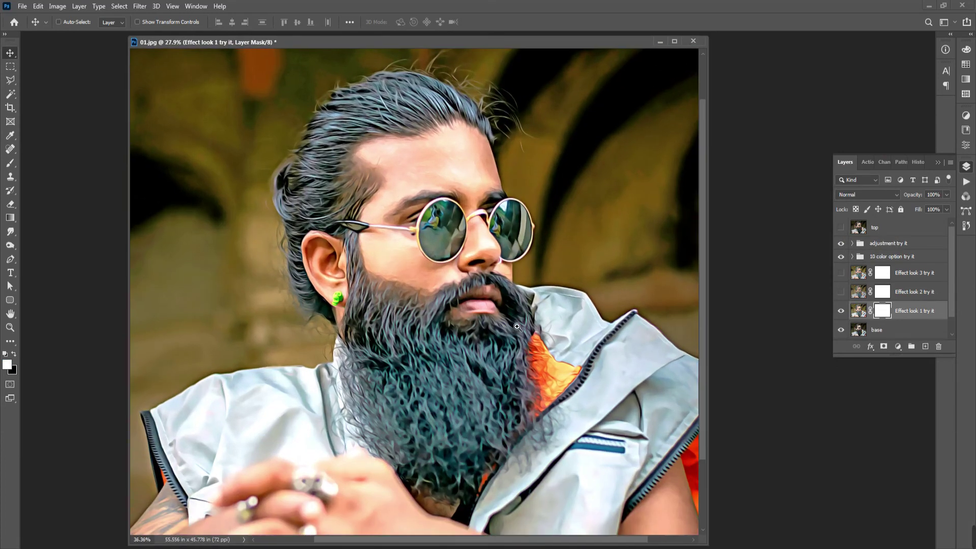
pyautogui.scroll(3, 517, 327)
pyautogui.scroll(-2, 517, 327)
pyautogui.moveTo(450, 396); pyautogui.dragTo(450, 331)
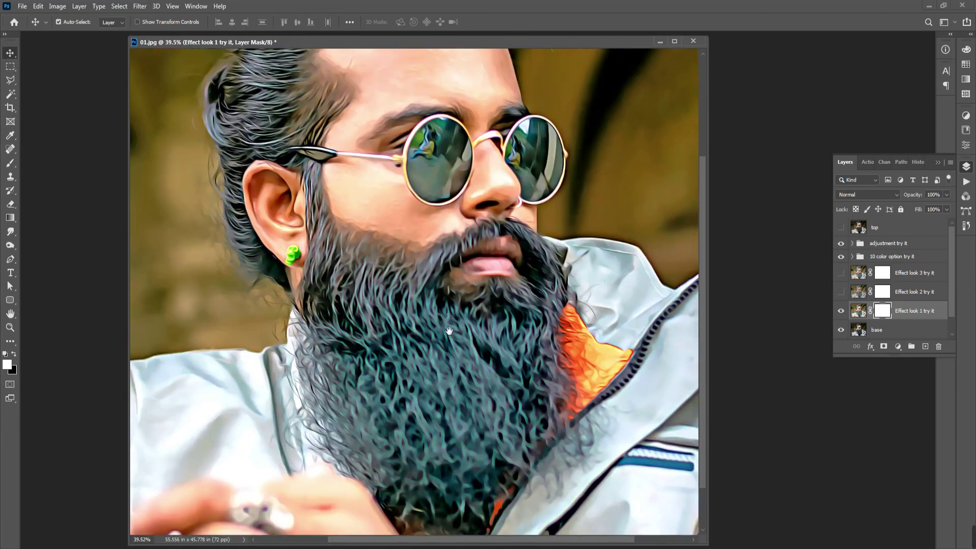
pyautogui.scroll(-1, 445, 223)
pyautogui.scroll(1, 442, 224)
pyautogui.scroll(3, 438, 218)
pyautogui.scroll(-5, 432, 203)
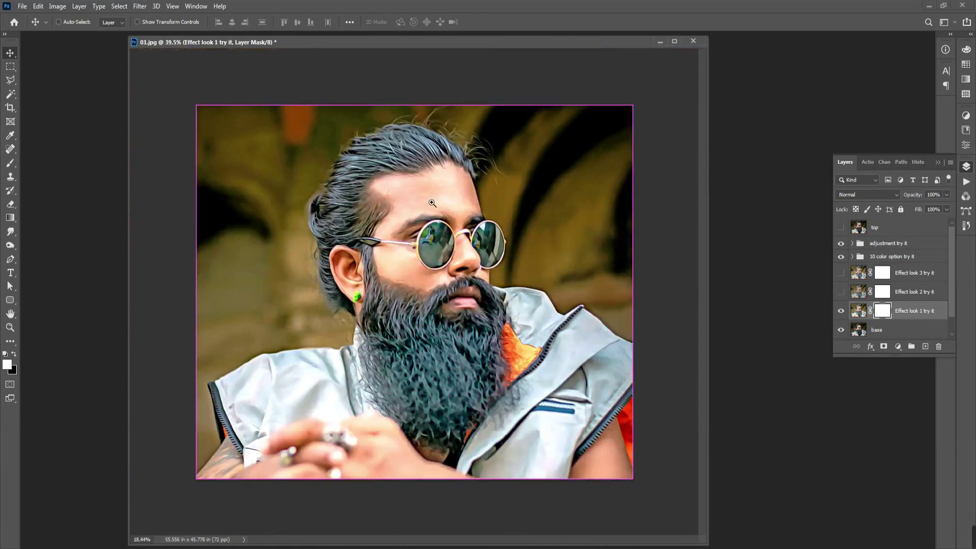
pyautogui.scroll(1, 436, 206)
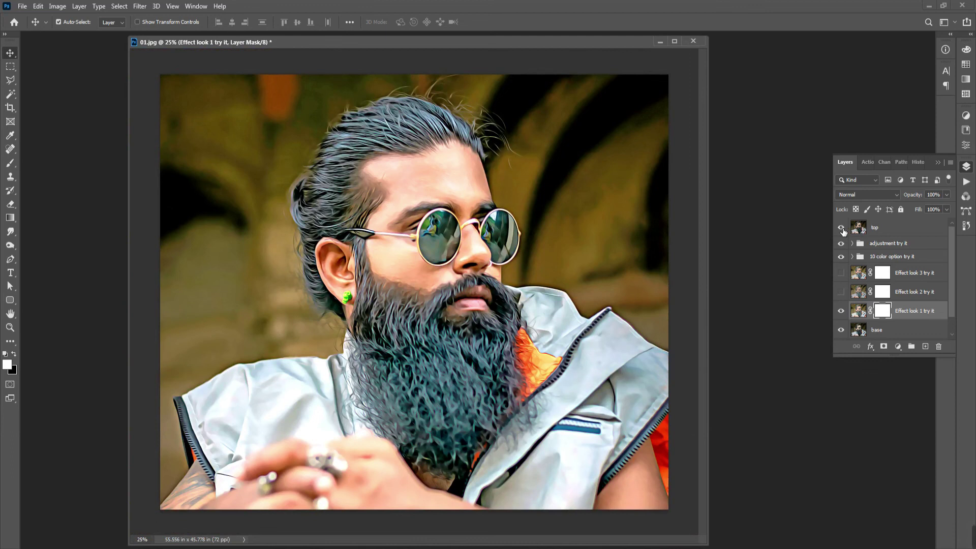
# - Toggle the 'top' layer on and off to compare, leaving it hidden
pyautogui.click(841, 229)
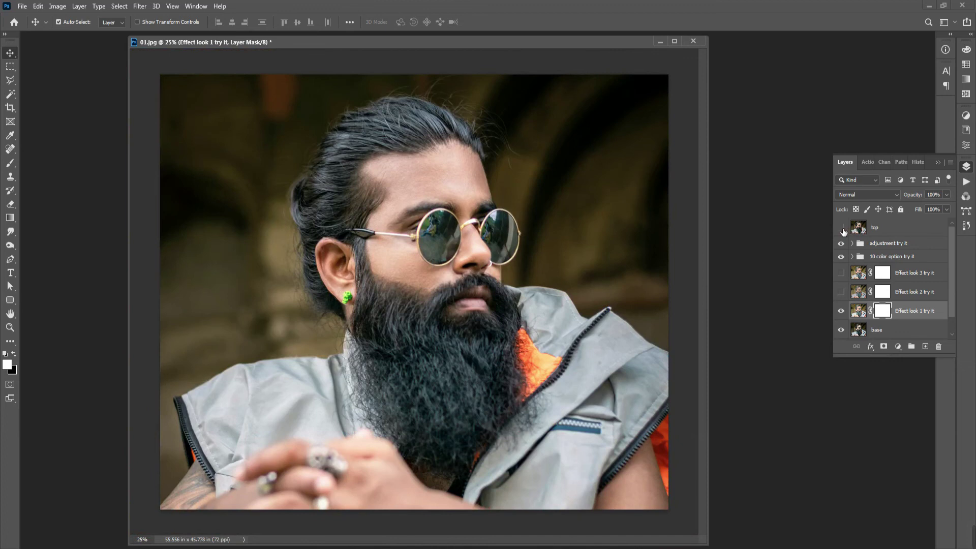
pyautogui.click(842, 229)
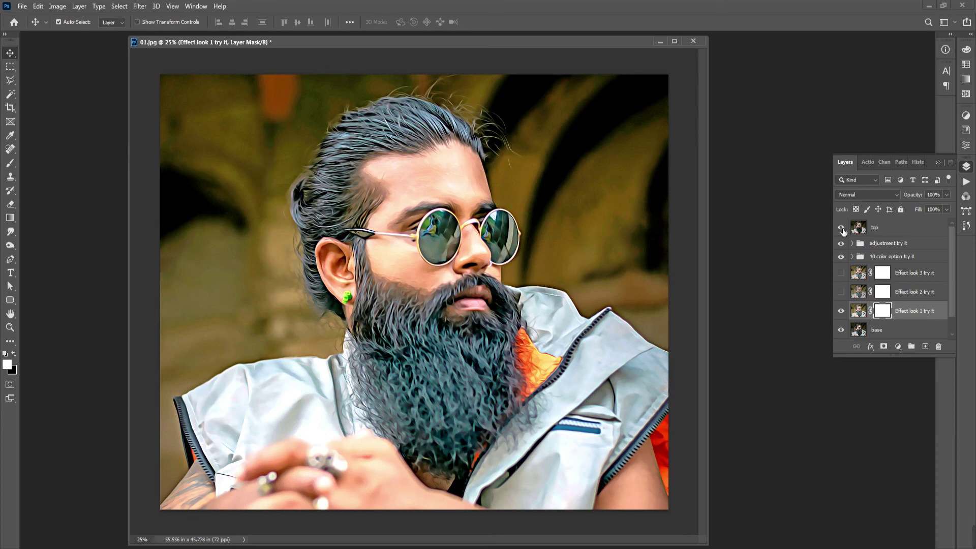
pyautogui.click(842, 228)
pyautogui.click(842, 229)
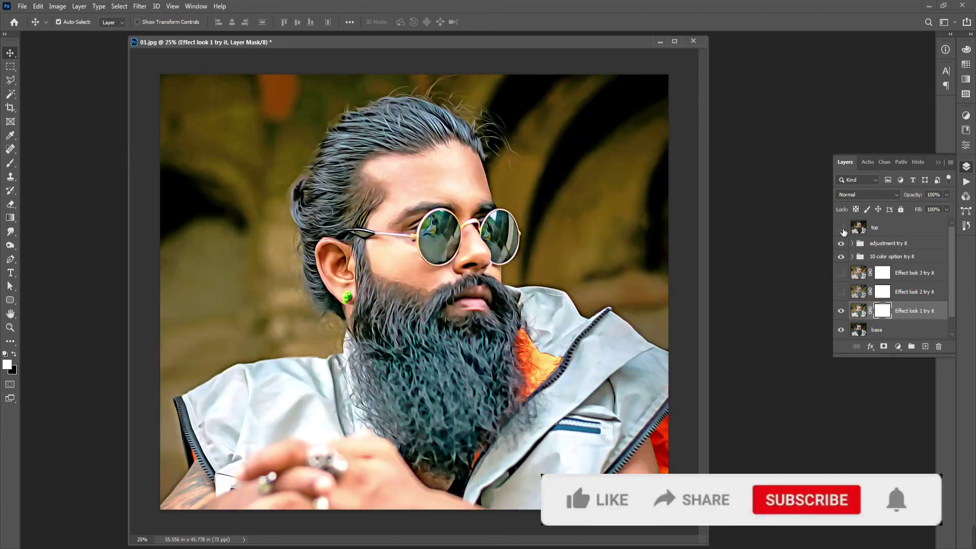